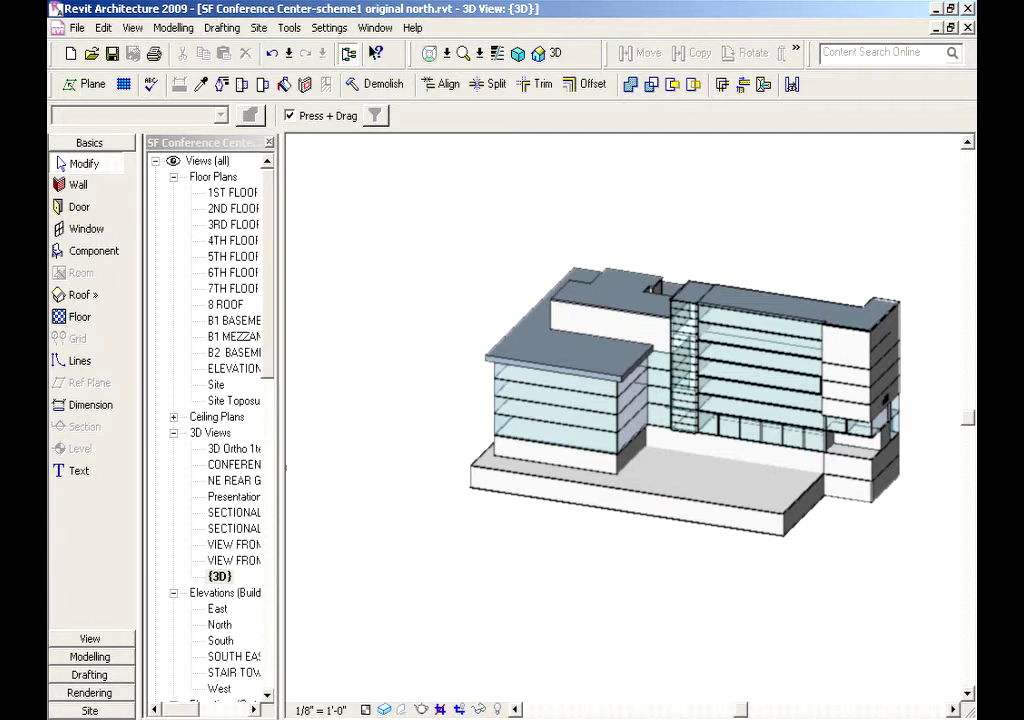
# Launch the Green Building Studio client from Revit, log in, and submit SF Convention Center for results
pyautogui.click(289, 28)
pyautogui.moveTo(322, 48)
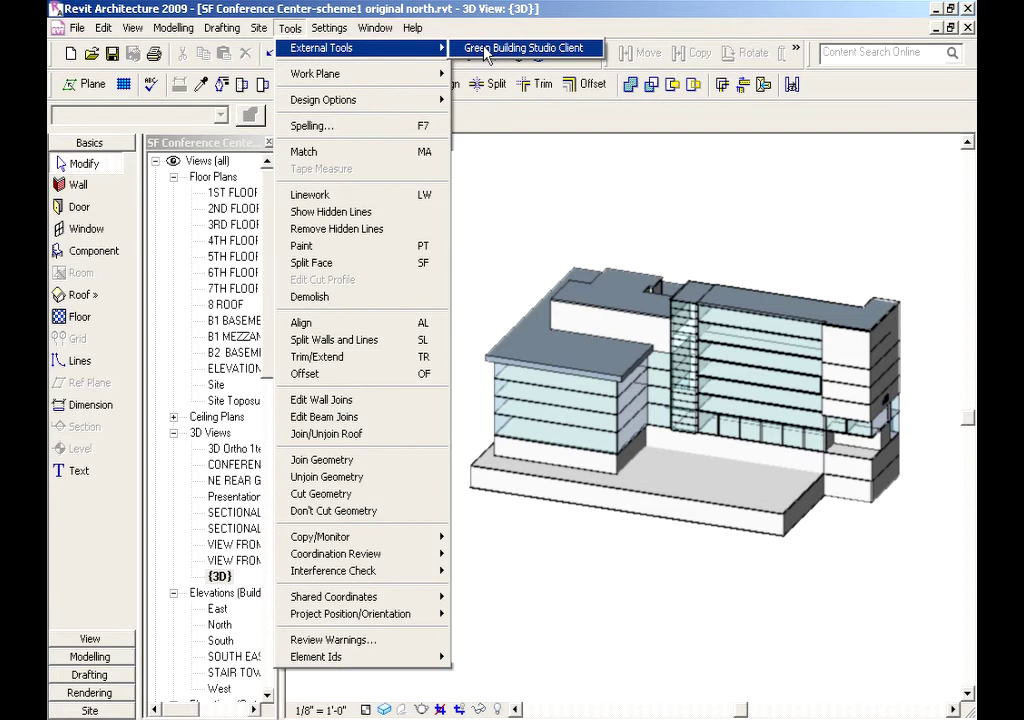
pyautogui.click(483, 47)
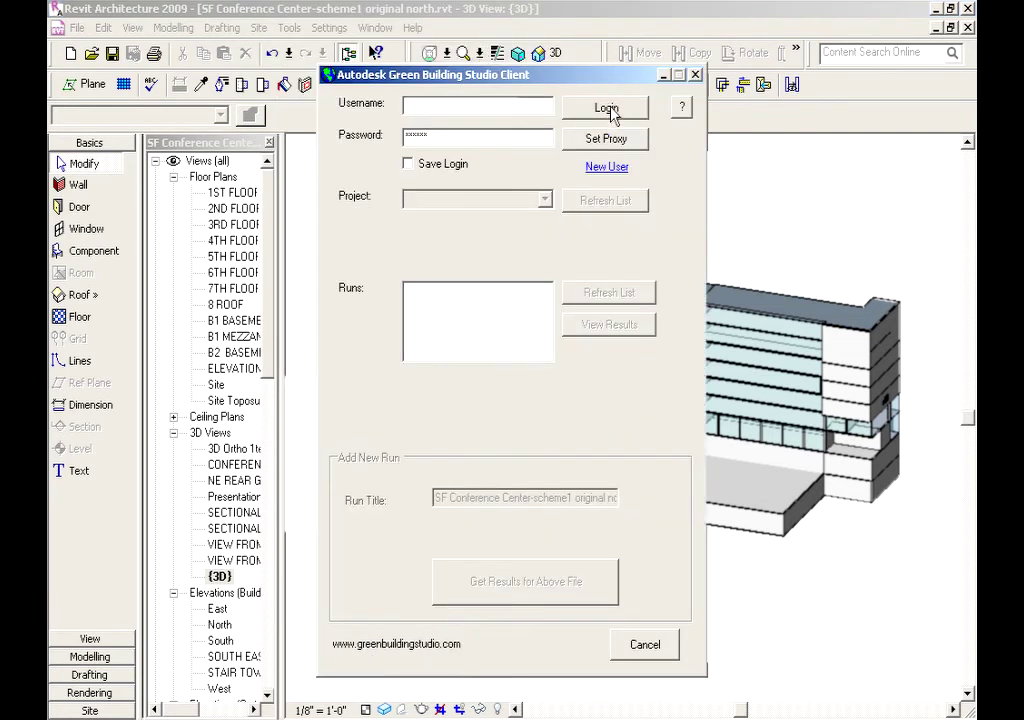
pyautogui.click(610, 111)
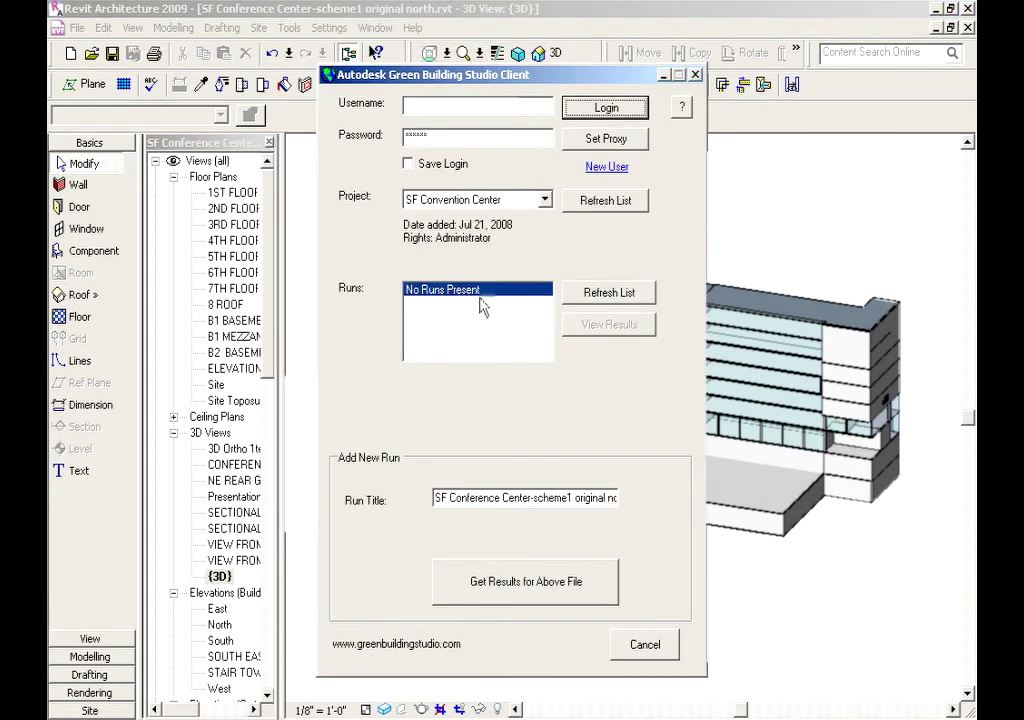
pyautogui.click(527, 594)
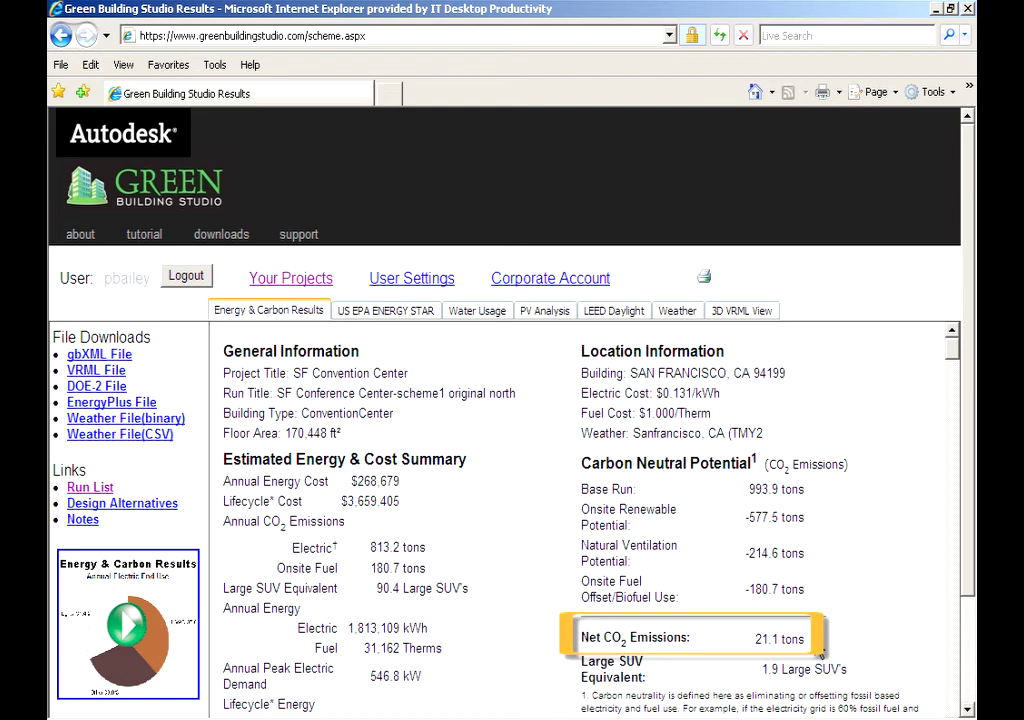
pyautogui.click(967, 709)
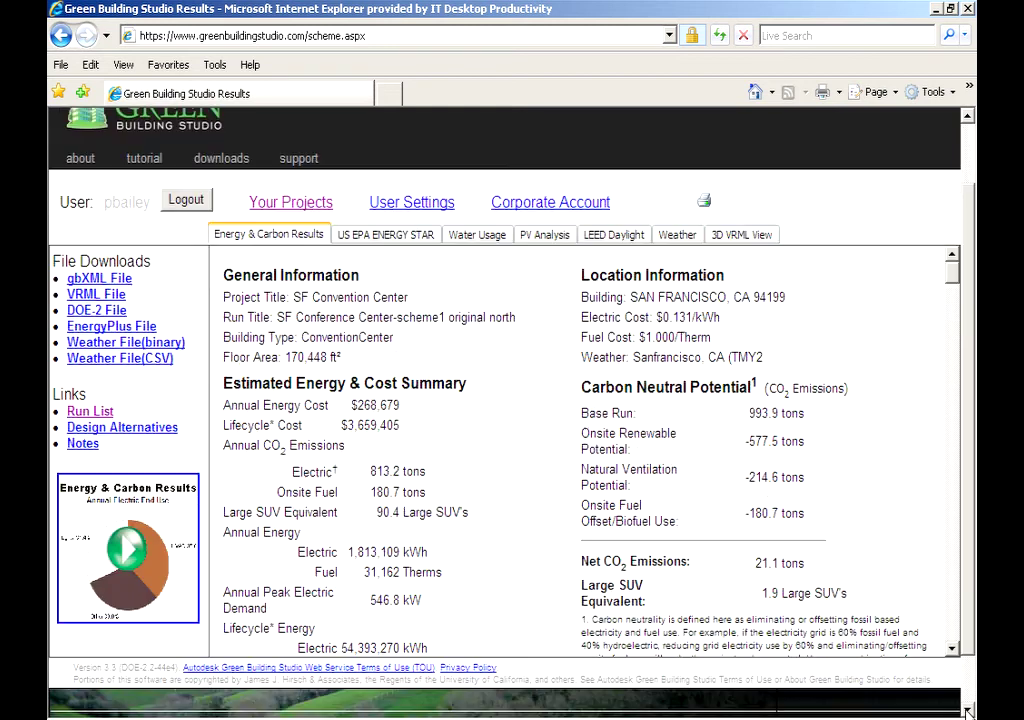
pyautogui.click(953, 648)
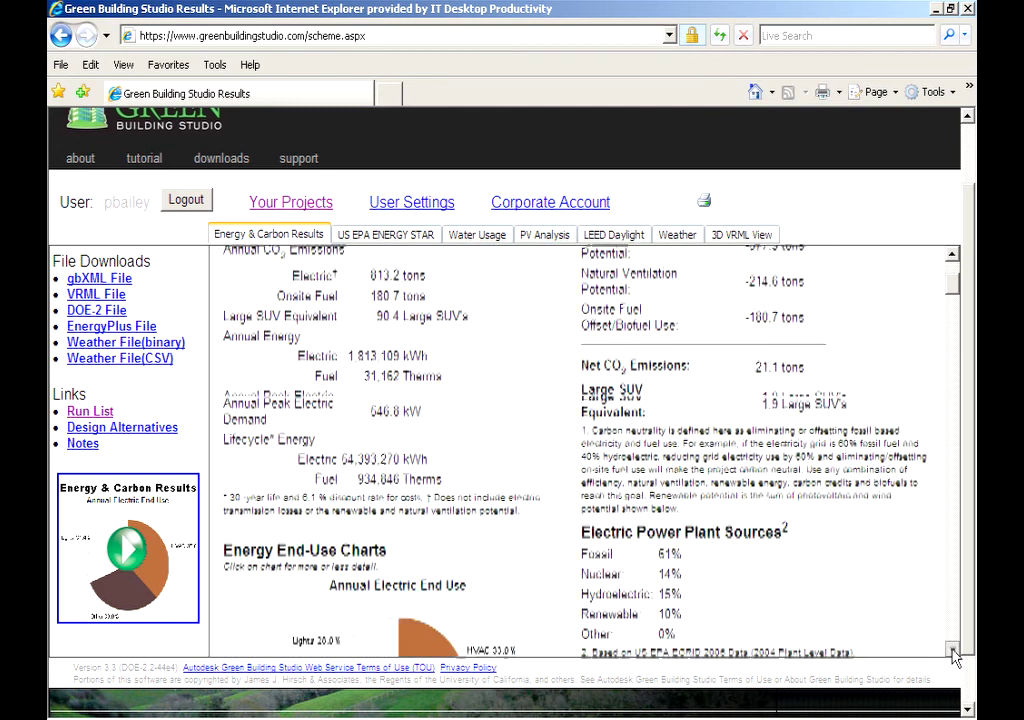
pyautogui.click(953, 650)
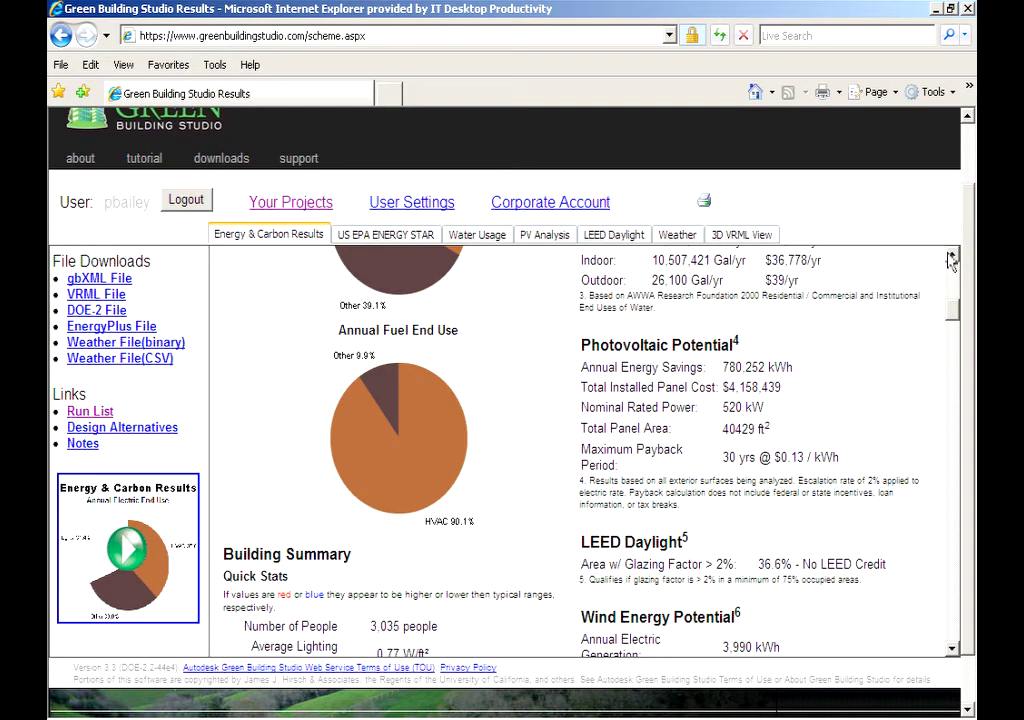
pyautogui.click(952, 256)
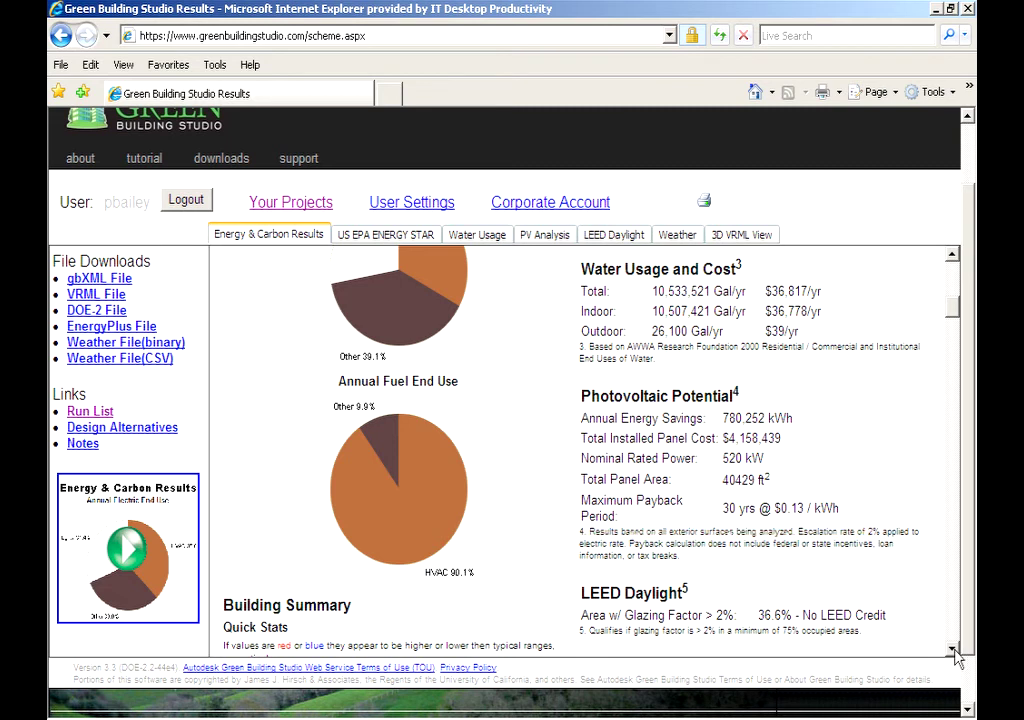
pyautogui.scroll(-2, 953, 651)
pyautogui.scroll(-2, 953, 651)
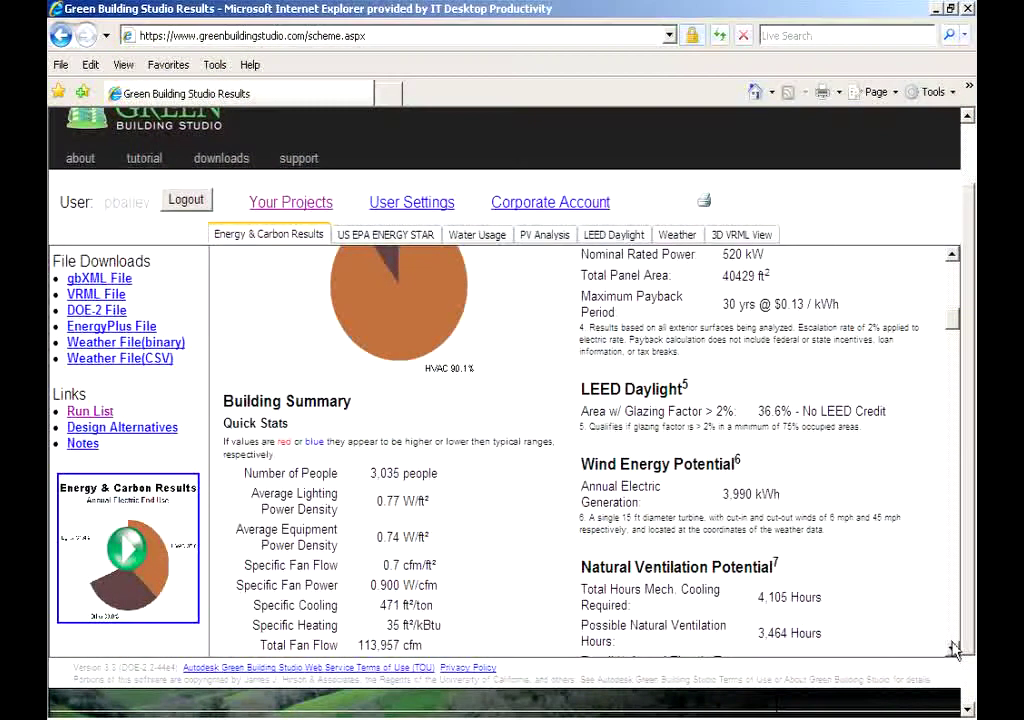
pyautogui.click(952, 648)
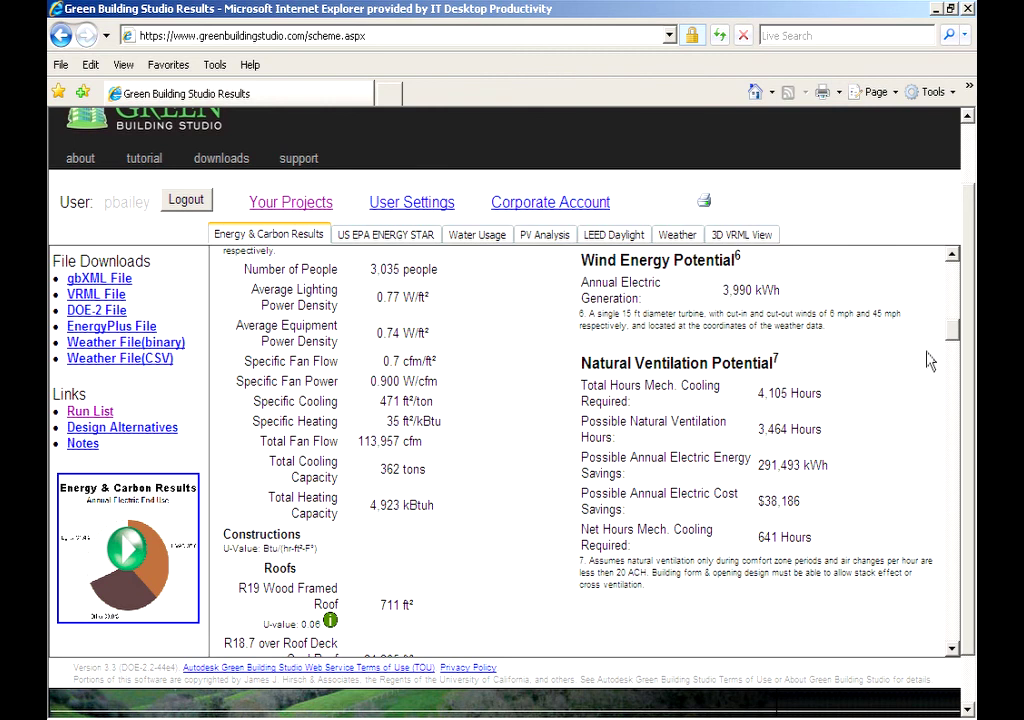
pyautogui.moveTo(953, 338); pyautogui.dragTo(958, 268)
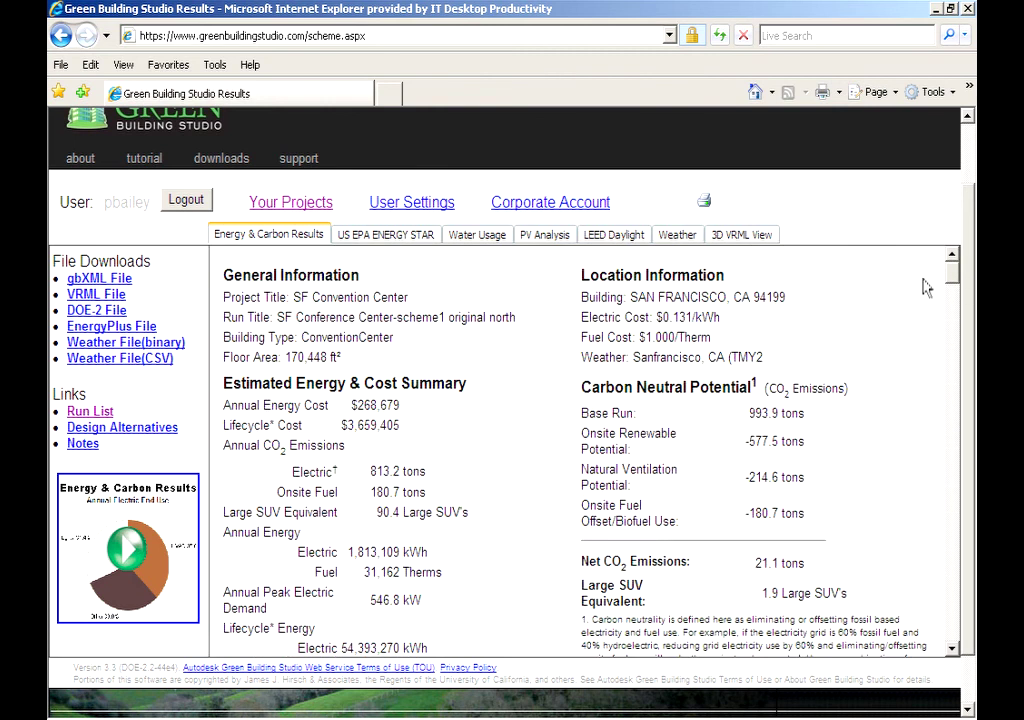
# Start a design alternative with -90° building rotation and occupancy/daylighting lighting controls
pyautogui.click(122, 430)
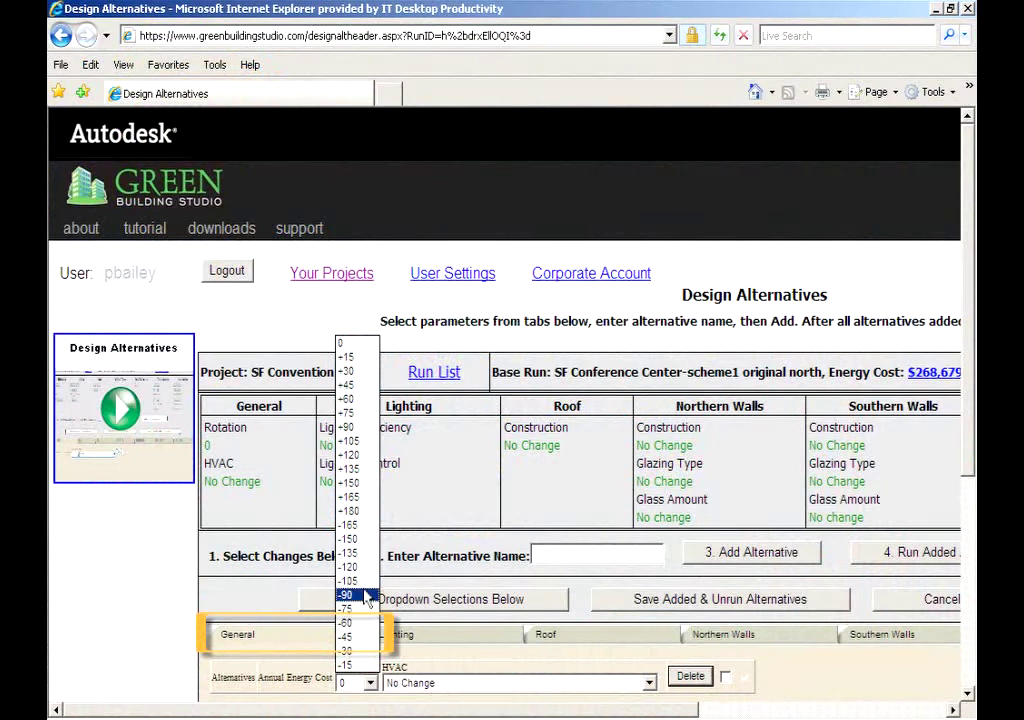
pyautogui.click(366, 598)
pyautogui.click(400, 634)
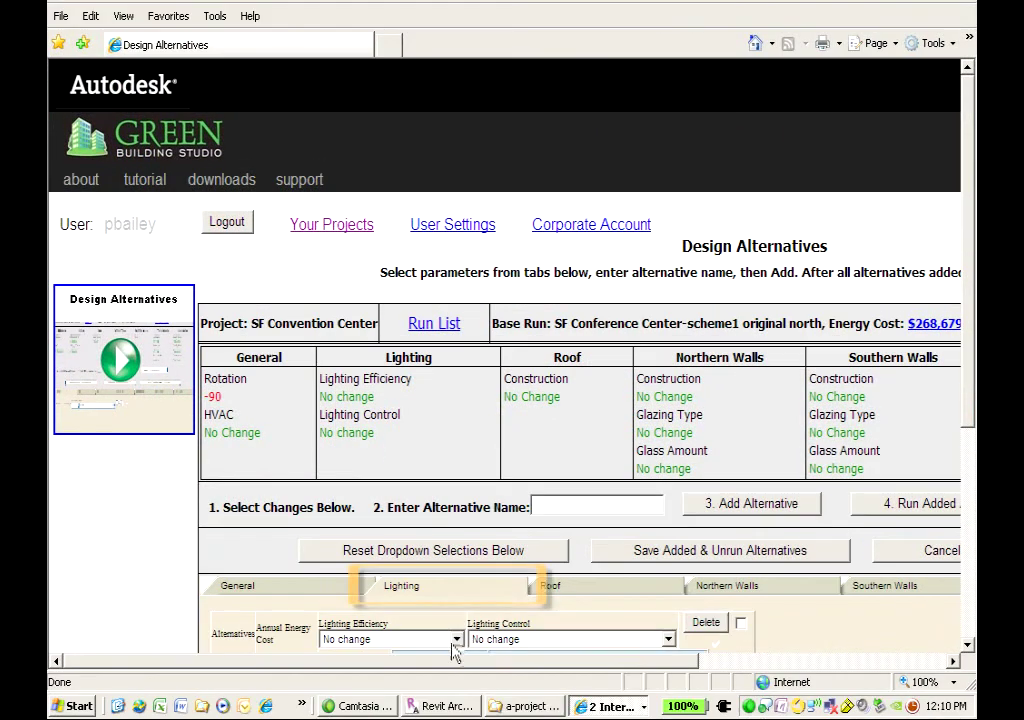
pyautogui.click(516, 640)
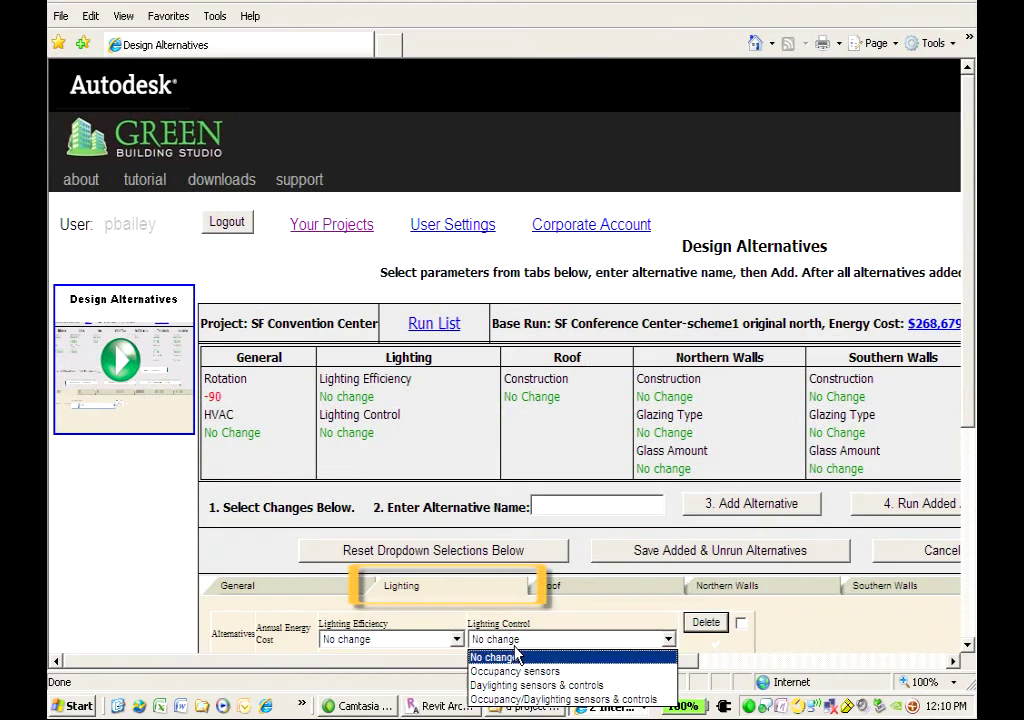
pyautogui.click(582, 699)
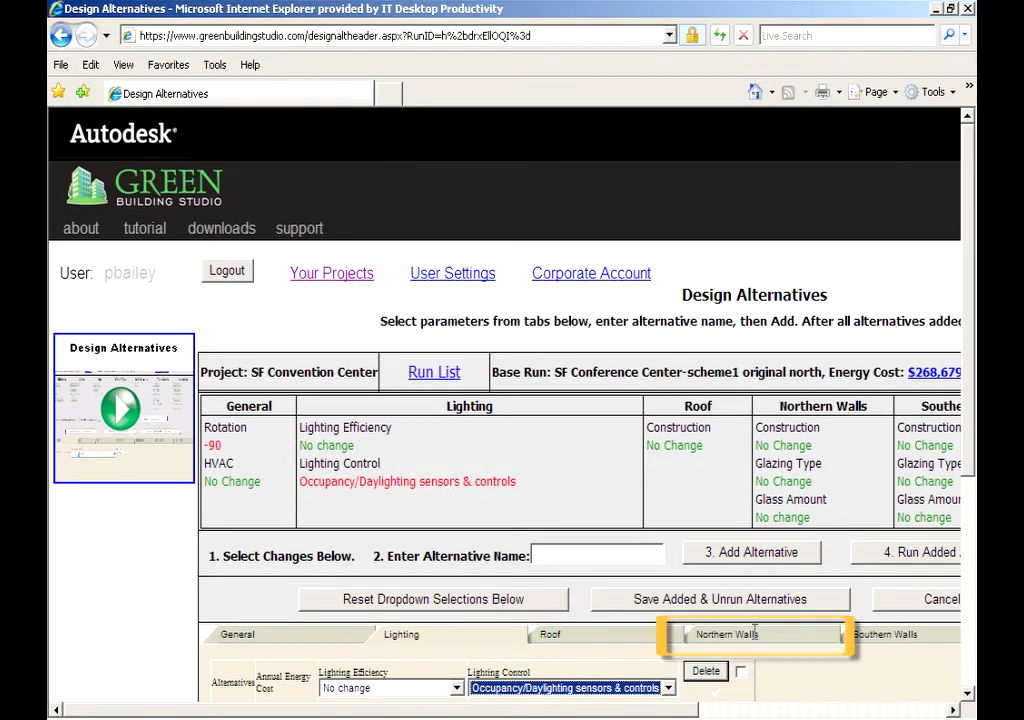
# Set PPG SB70XL/Clear IG glazing on the northern, southern, western and eastern walls
pyautogui.click(754, 630)
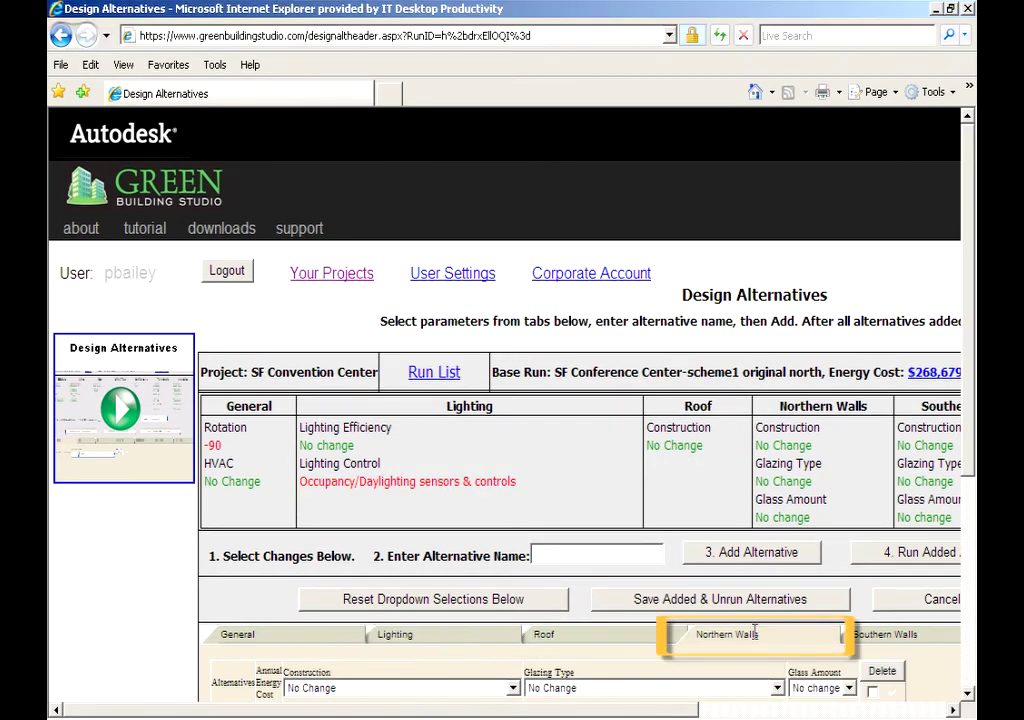
pyautogui.click(679, 690)
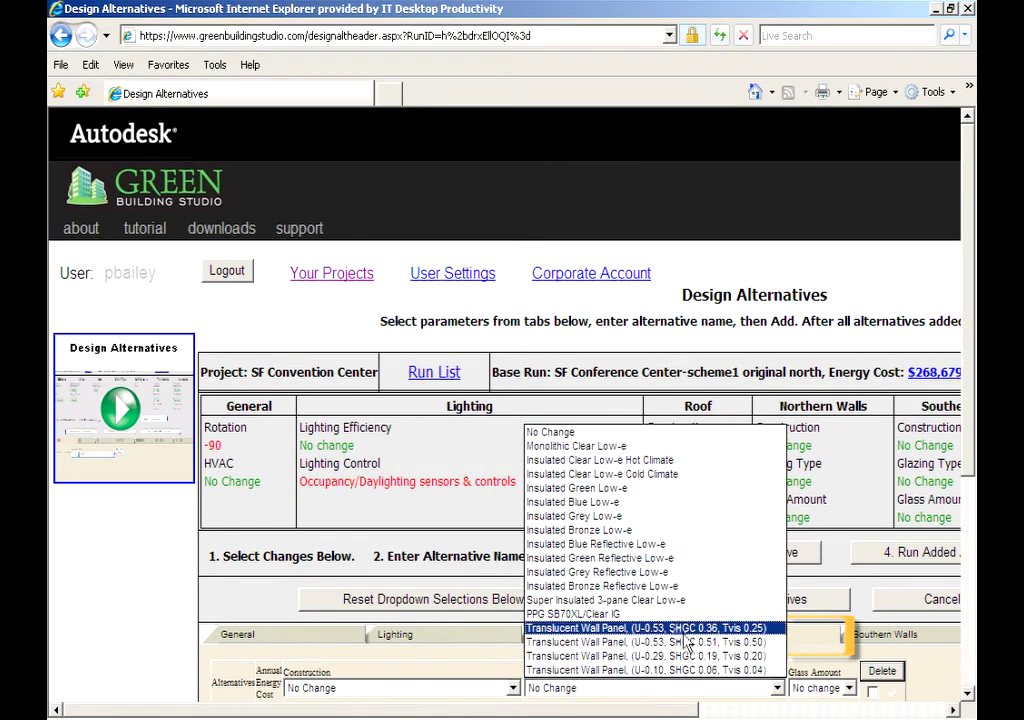
pyautogui.click(740, 613)
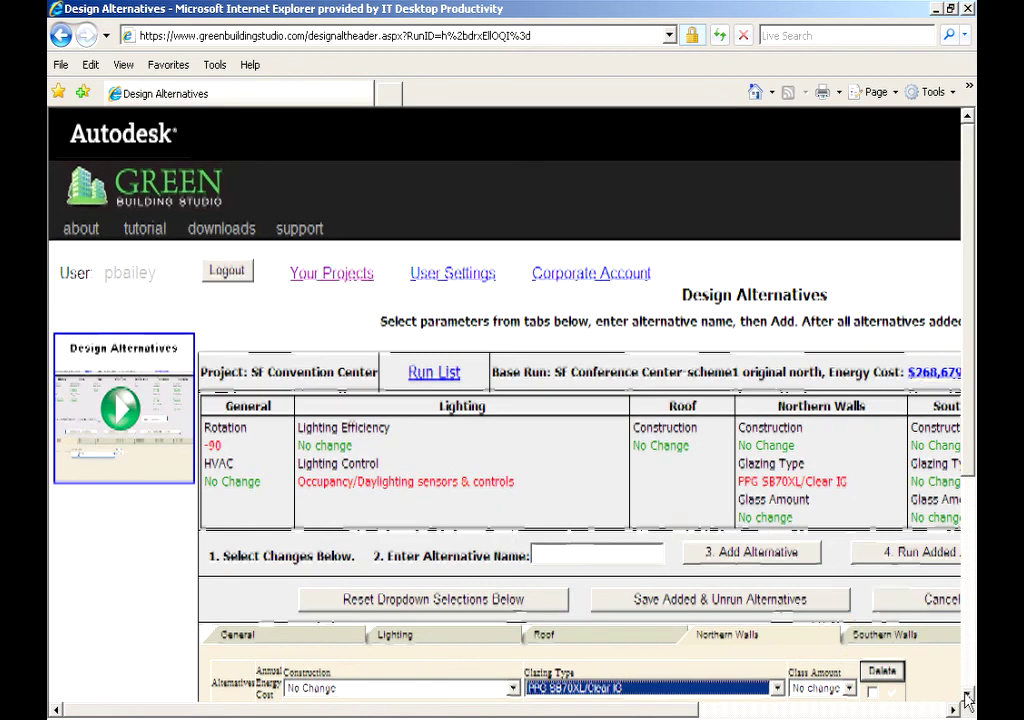
pyautogui.scroll(-3, 967, 697)
pyautogui.click(900, 484)
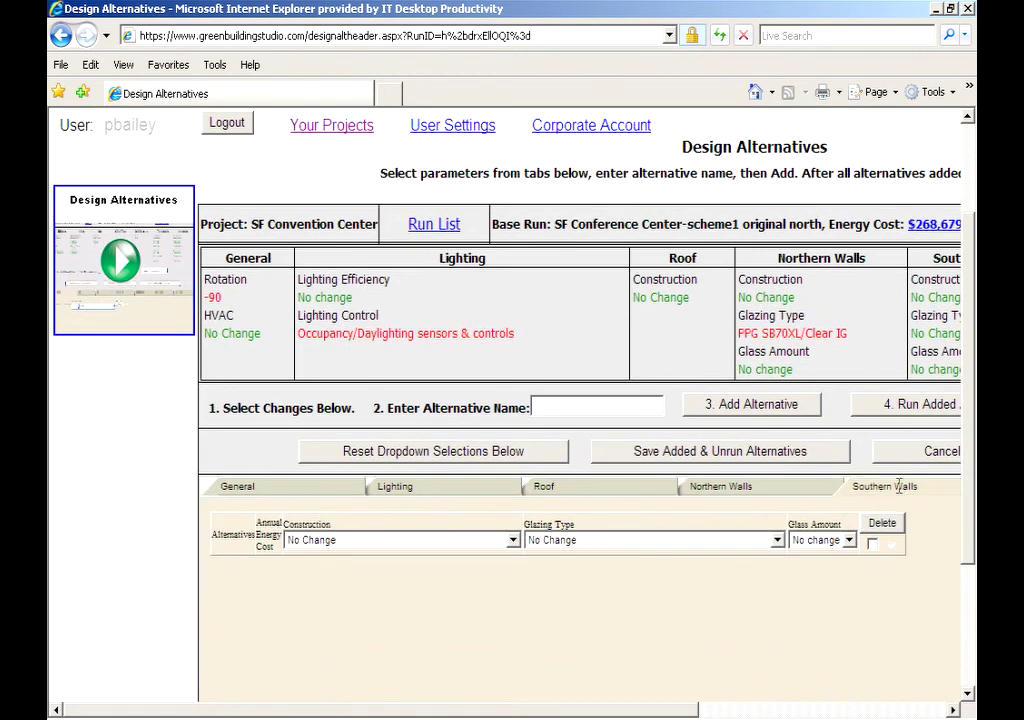
pyautogui.click(776, 540)
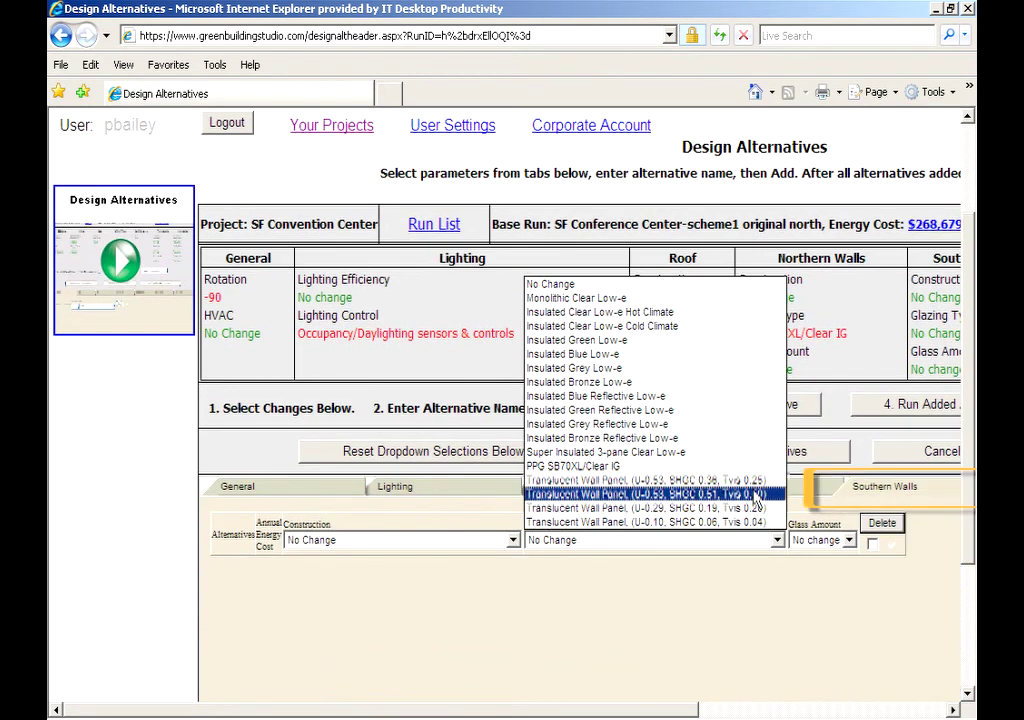
pyautogui.click(757, 467)
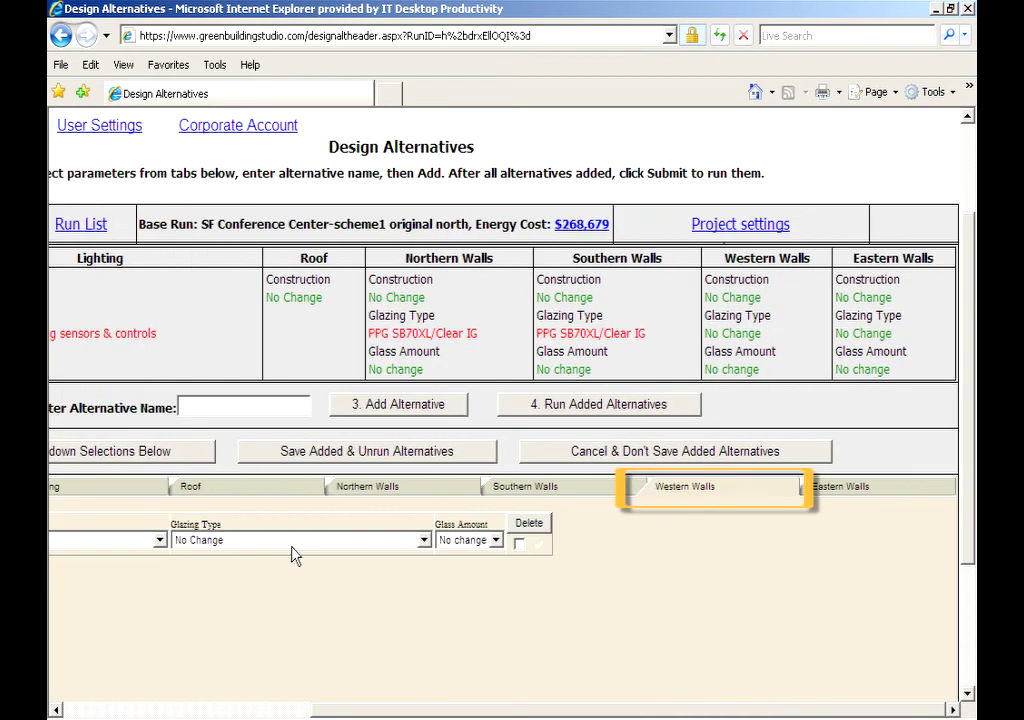
pyautogui.click(290, 541)
pyautogui.click(325, 466)
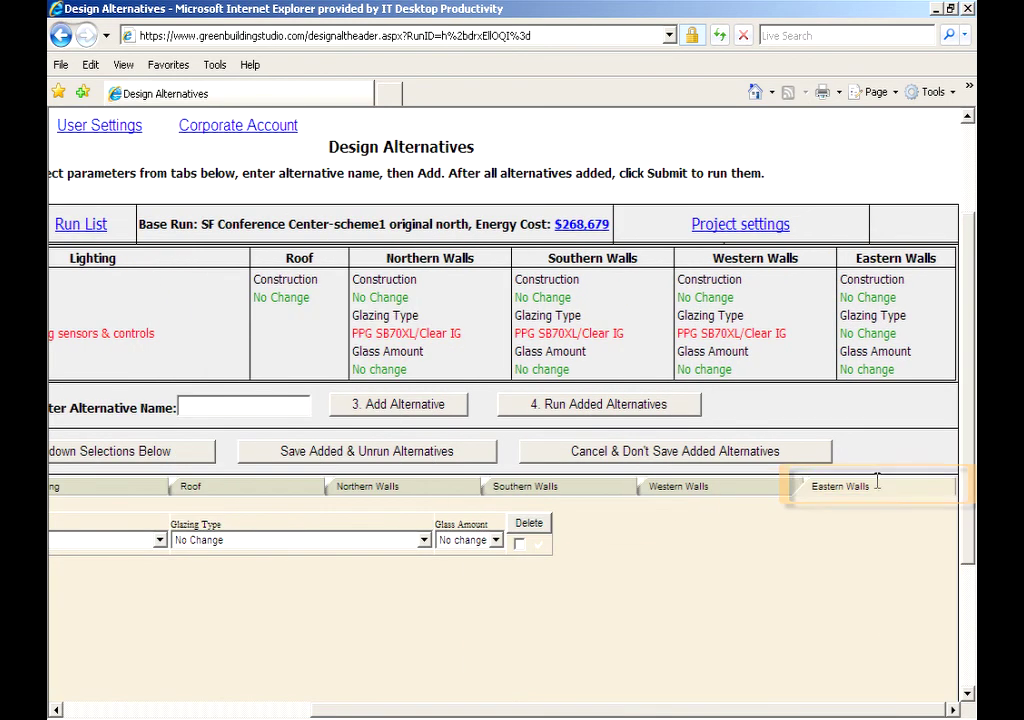
pyautogui.click(283, 543)
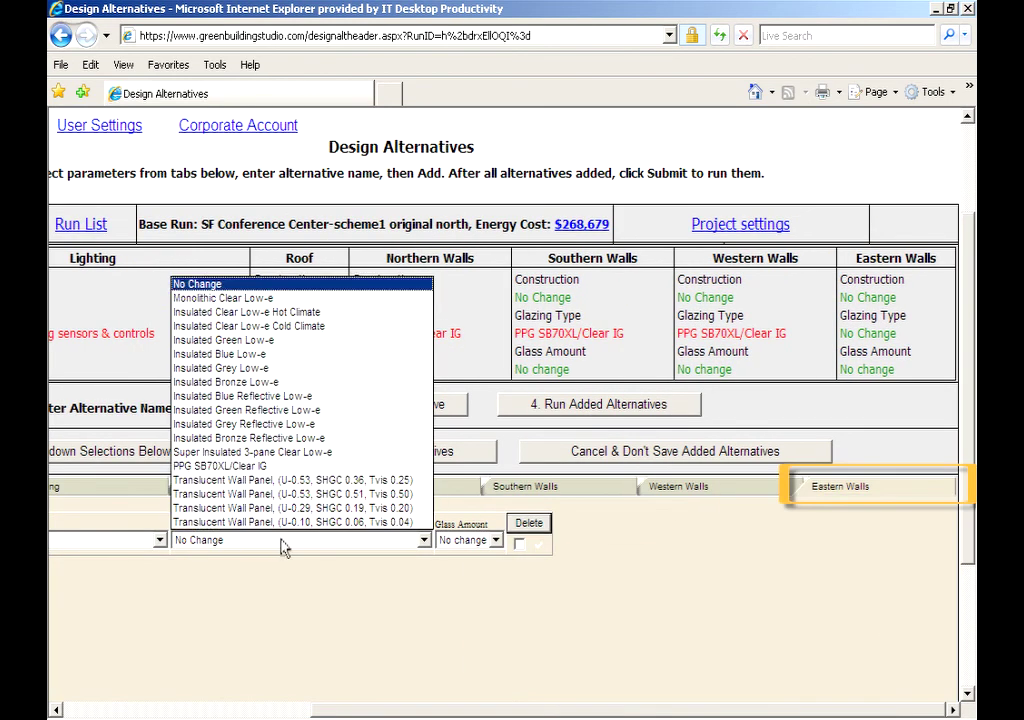
pyautogui.click(290, 466)
pyautogui.write('Alt 1 - Rotate')
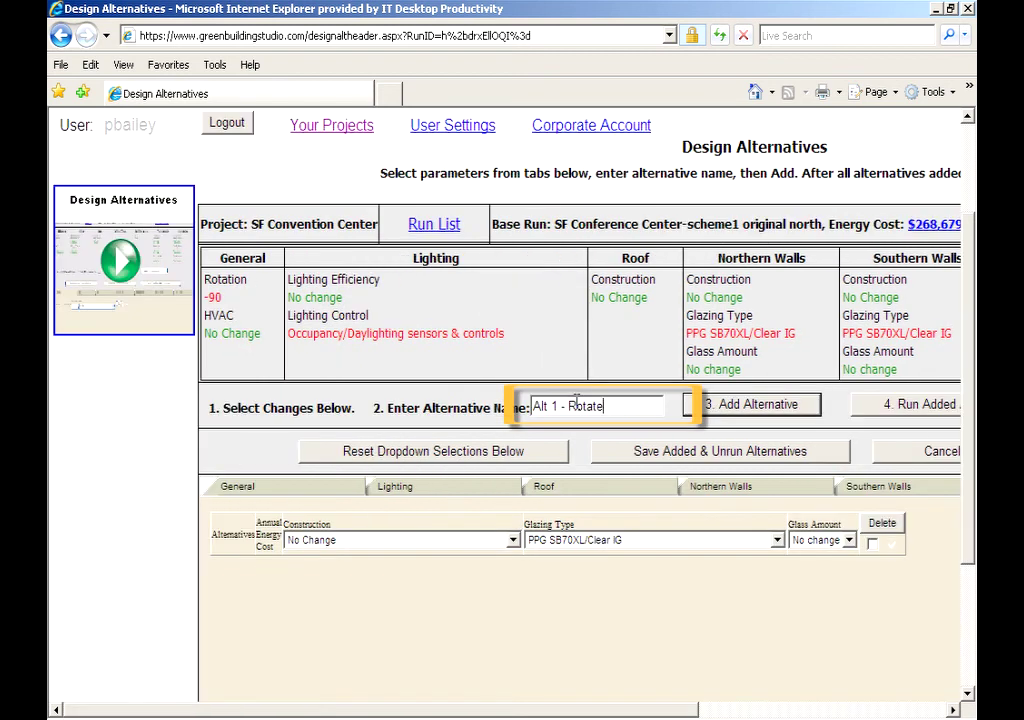
# Name the alternative 'Alt 1 - Rotate + Ltg Ctrl + Glass' and add it to the alternatives list
pyautogui.write('+ Ltg Ctrl + Glass')
pyautogui.click(712, 404)
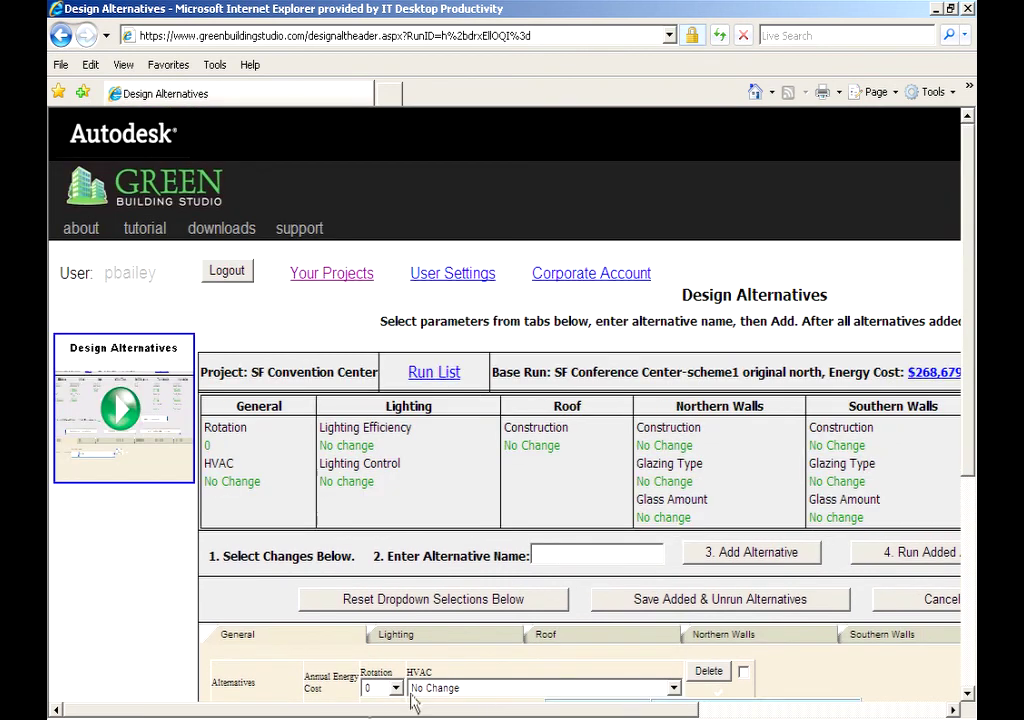
pyautogui.click(967, 692)
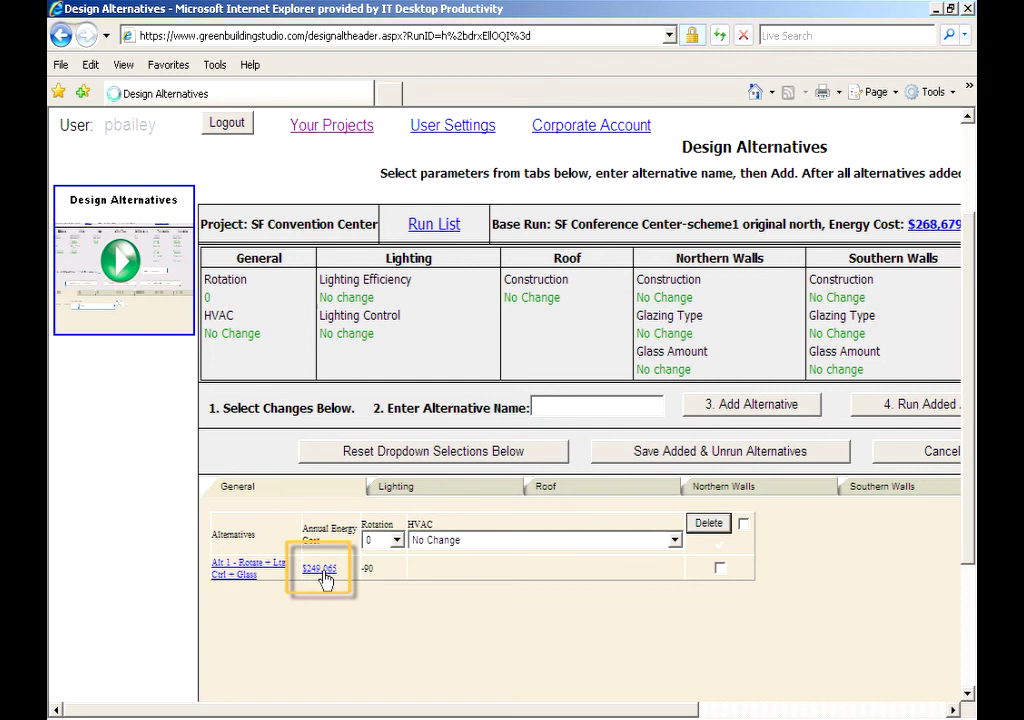
# Open Alt 1's results via its annual energy cost link ($249,065, 883.7 tons CO2)
pyautogui.click(324, 578)
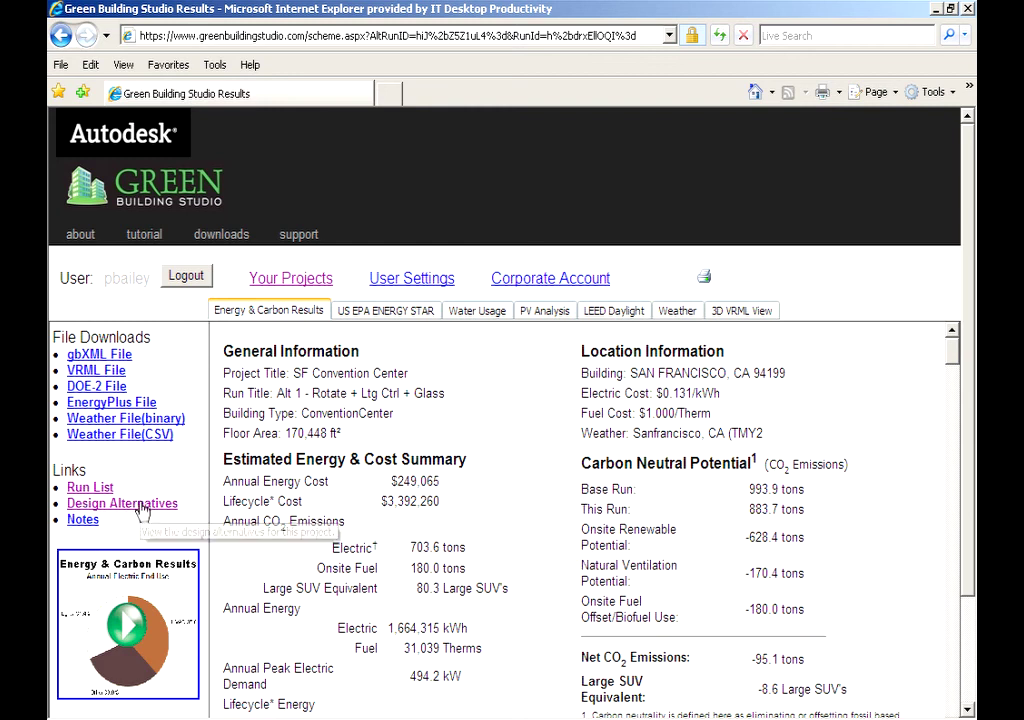
# Load Alt 1's settings and set HVAC to Premium Eff. VAV w/ Reheat 150-300 ton
pyautogui.click(94, 505)
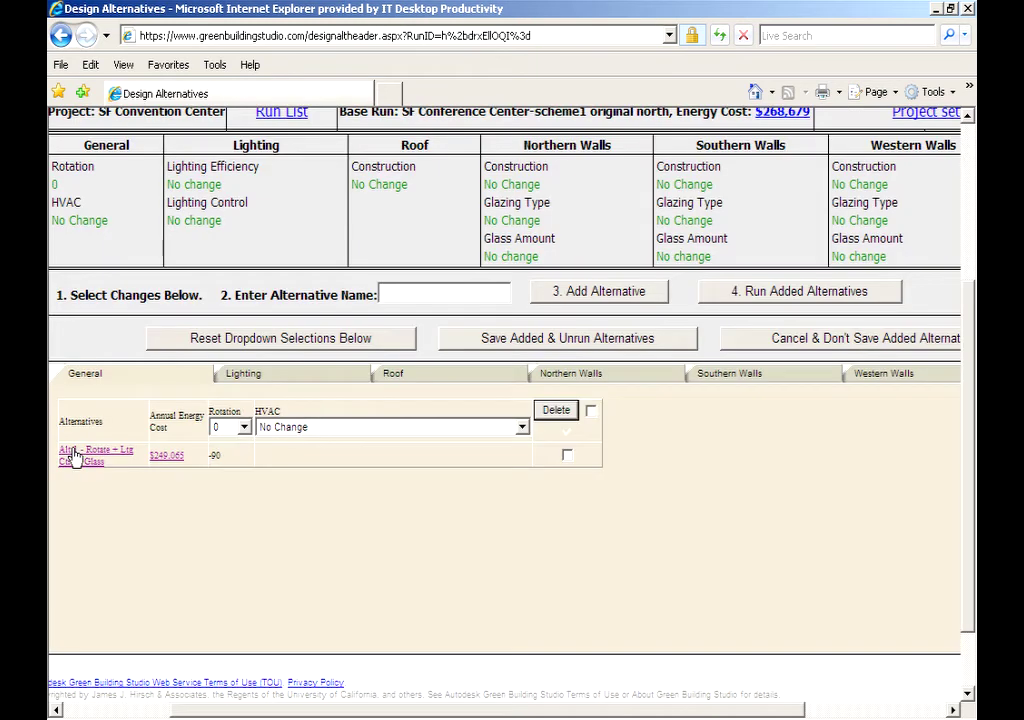
pyautogui.click(74, 455)
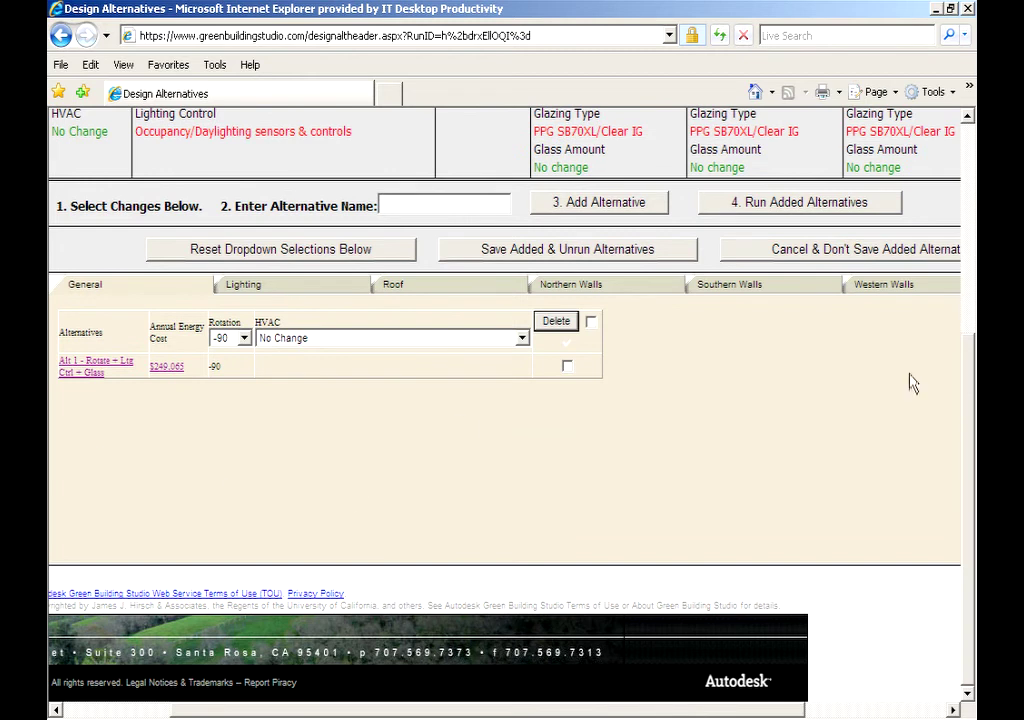
pyautogui.scroll(1, 778, 105)
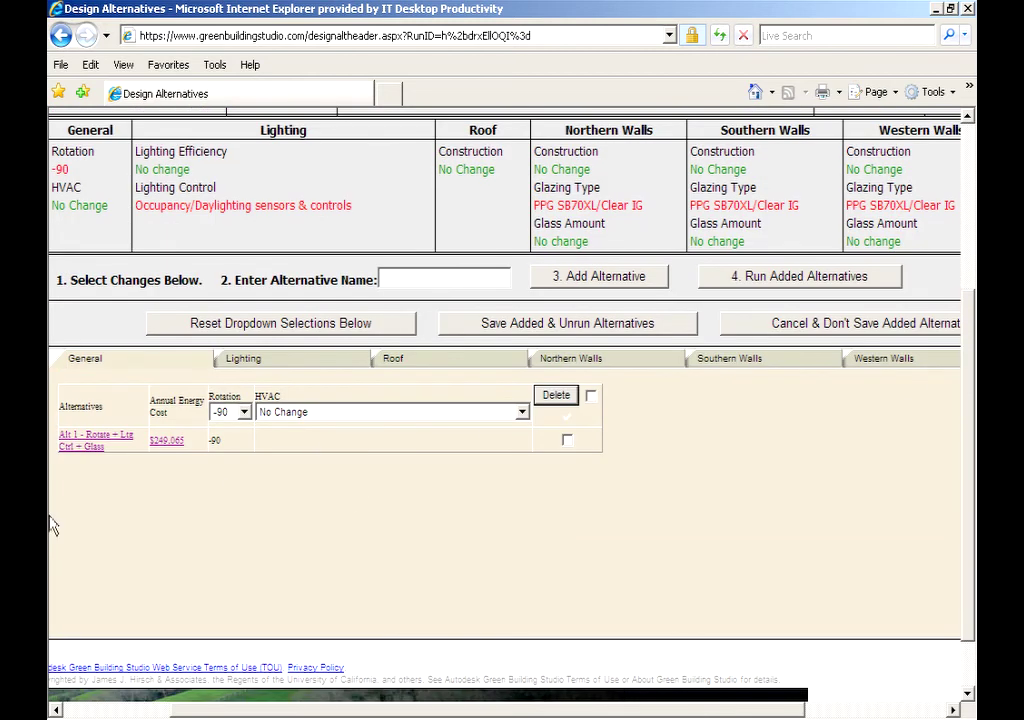
pyautogui.click(357, 418)
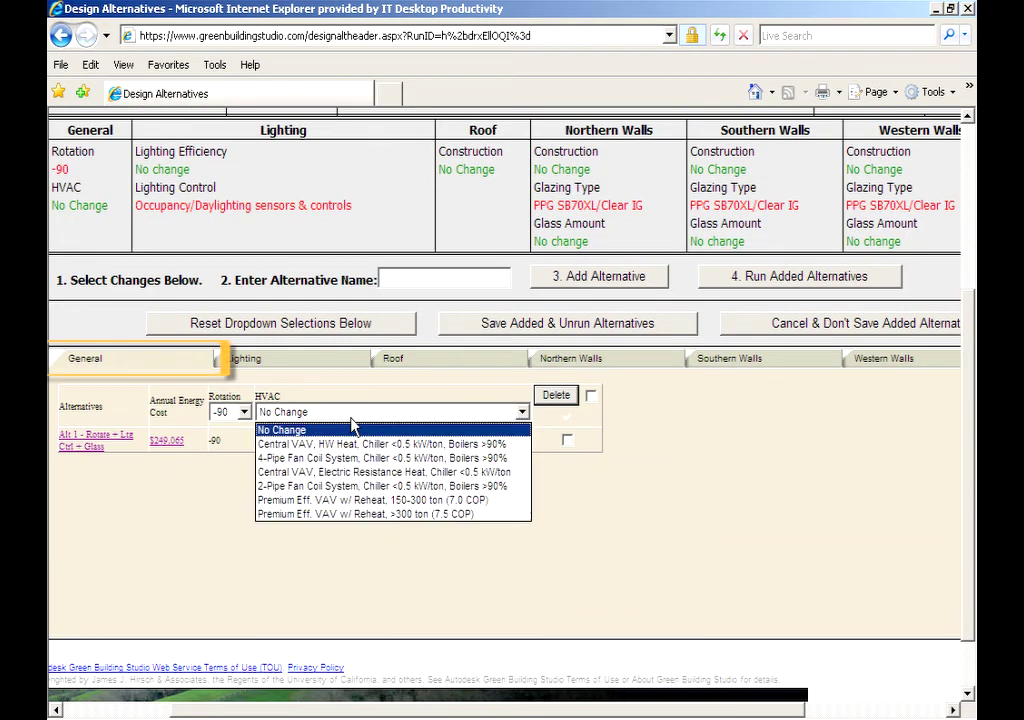
pyautogui.click(348, 501)
# Set lighting efficiency to LPD 20% less than base and name it 'Alt 2 - Alt 1 + Ltg + HVAC'
pyautogui.click(308, 360)
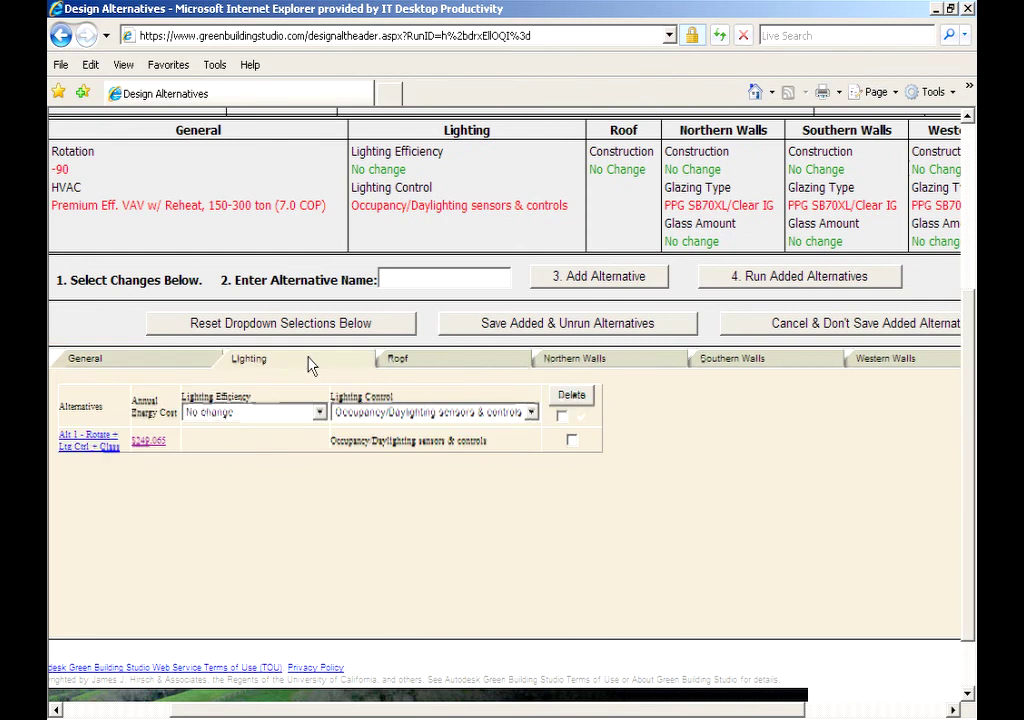
pyautogui.click(319, 412)
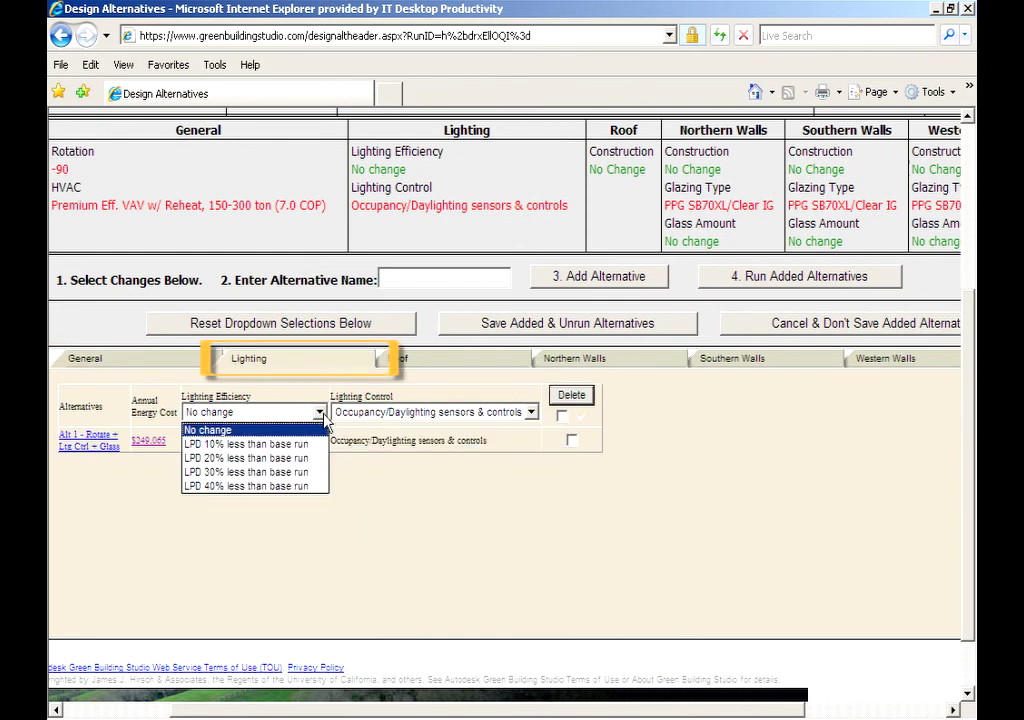
pyautogui.click(297, 457)
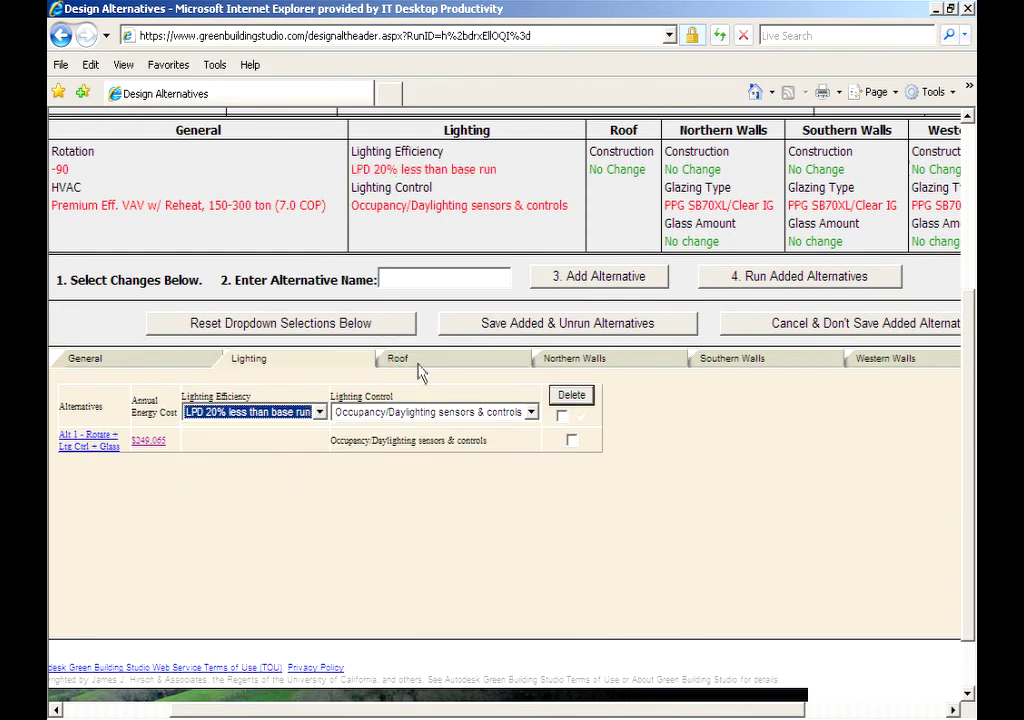
pyautogui.click(458, 279)
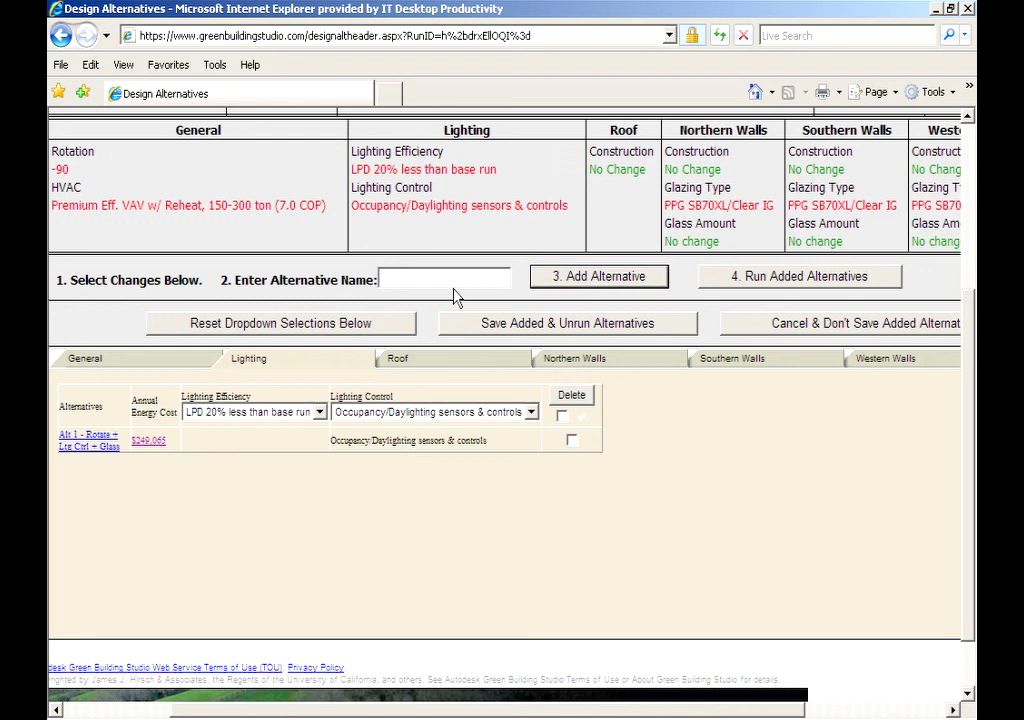
pyautogui.write('Alt 1')
pyautogui.write('Alt 1 + Ltg + HVAC')
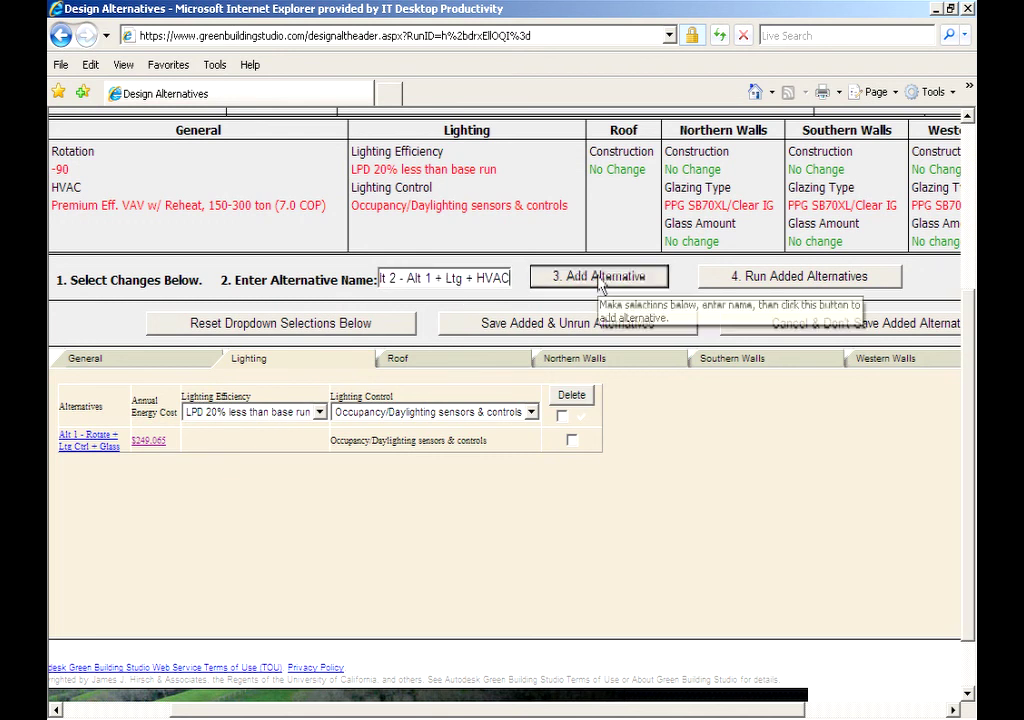
# Add and run Alt 2, then open its results: $218,829 annual cost, 713.1 tons CO2
pyautogui.click(599, 280)
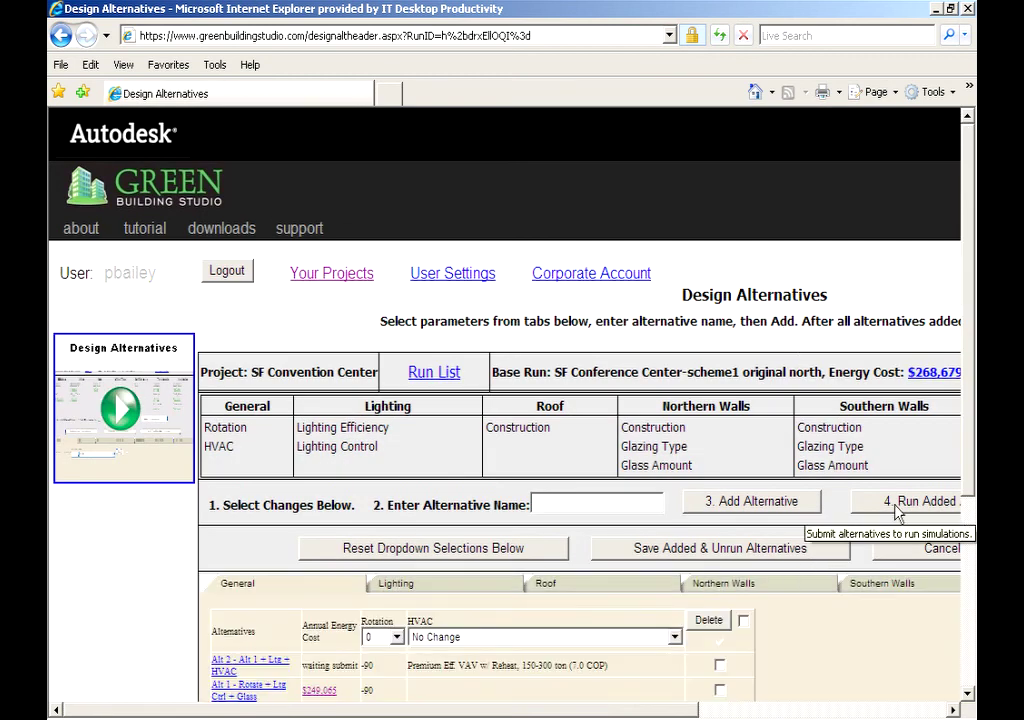
pyautogui.click(897, 512)
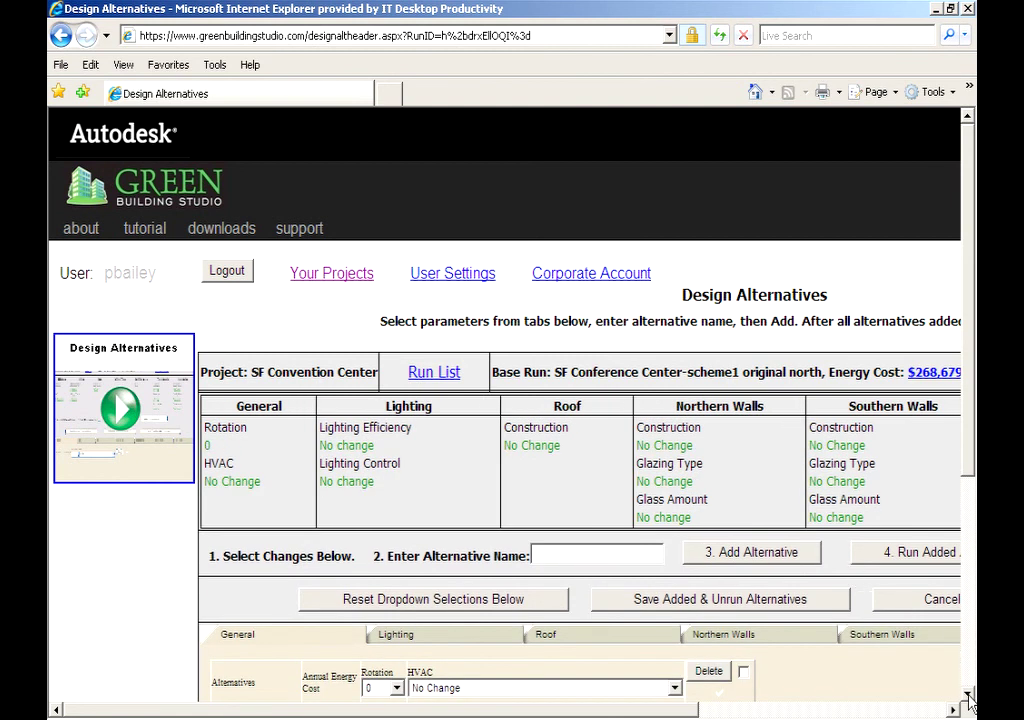
pyautogui.scroll(-1, 966, 697)
pyautogui.scroll(-1, 968, 703)
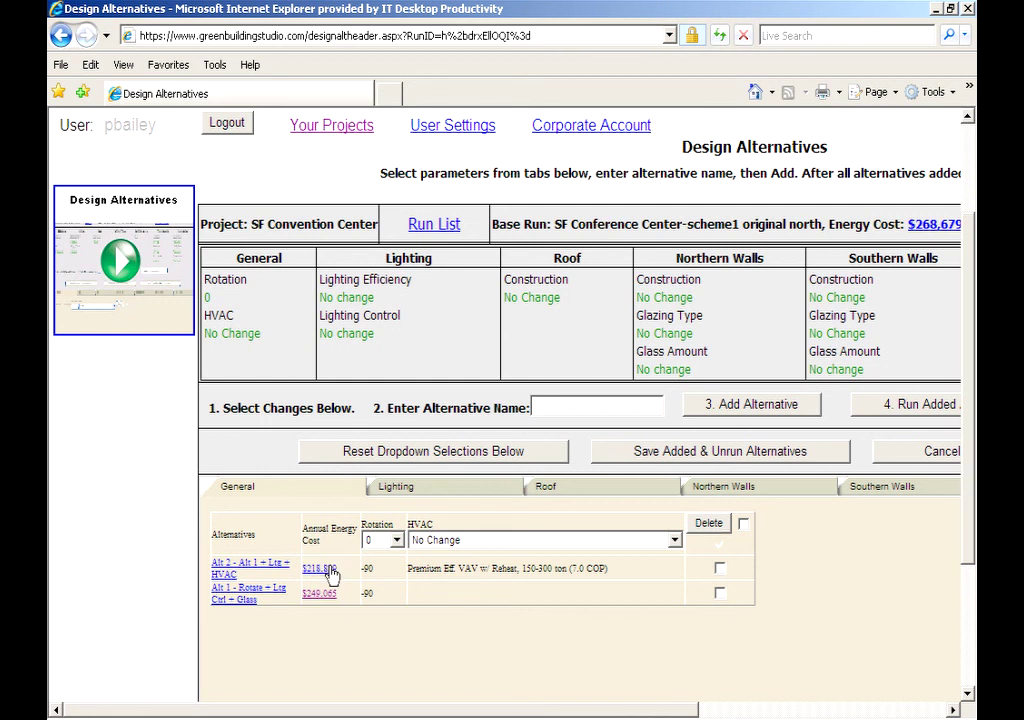
pyautogui.click(330, 570)
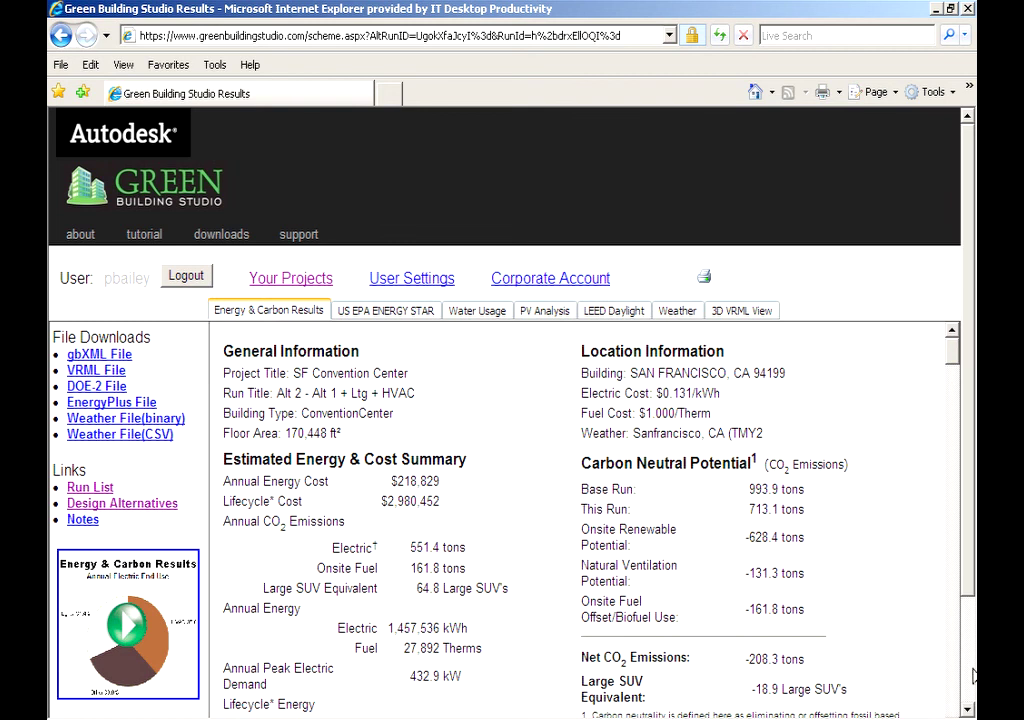
pyautogui.click(968, 709)
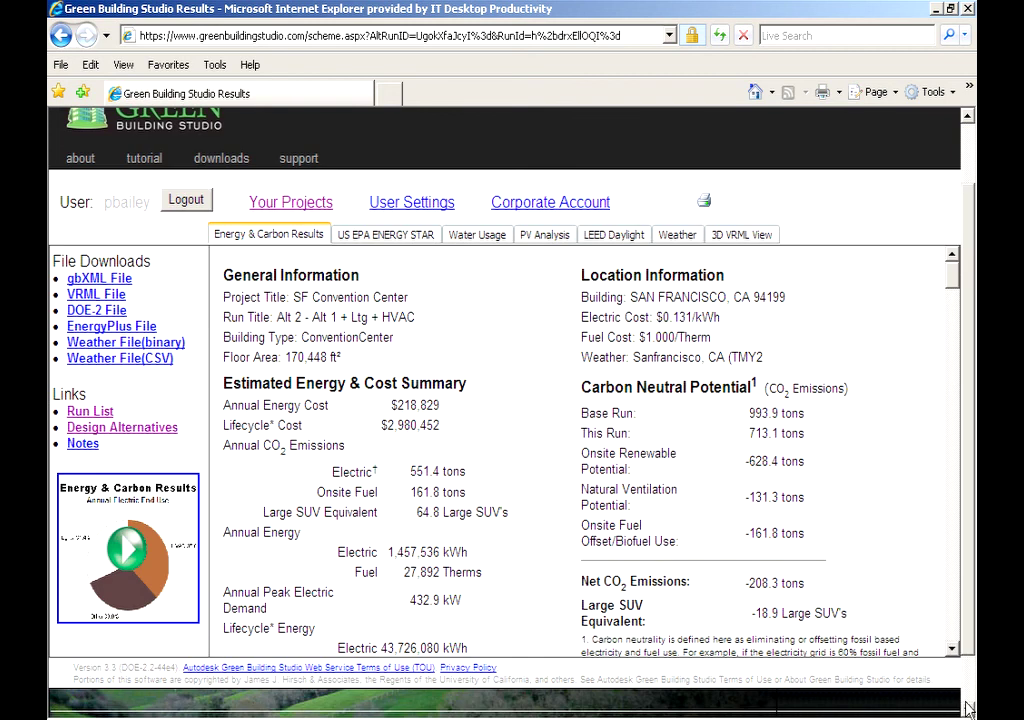
pyautogui.click(952, 648)
pyautogui.click(952, 648)
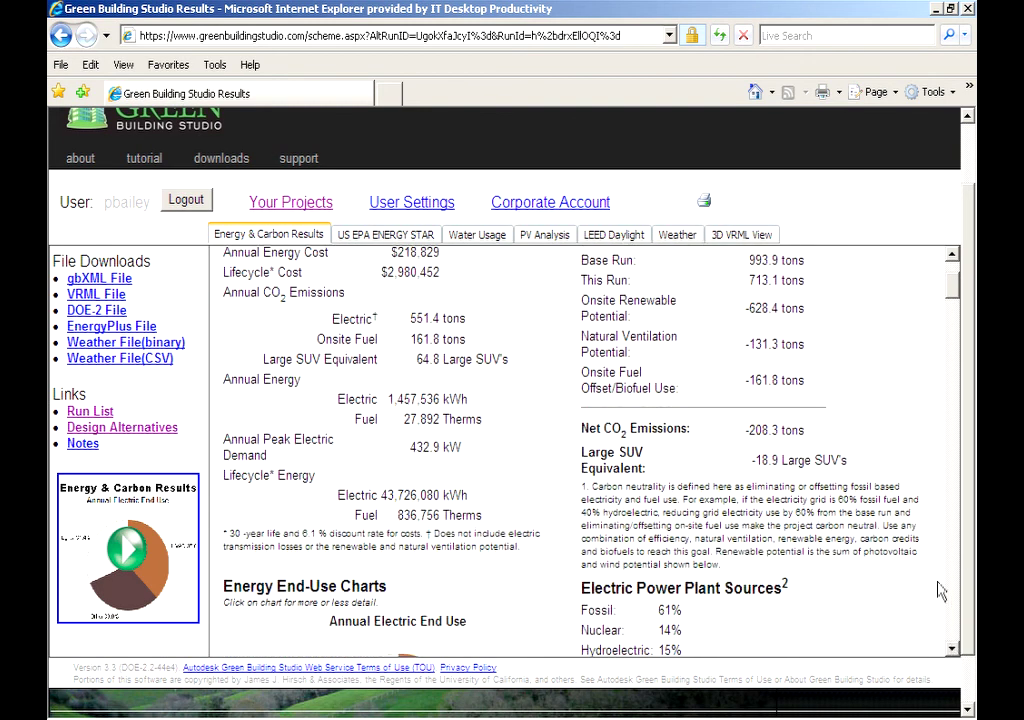